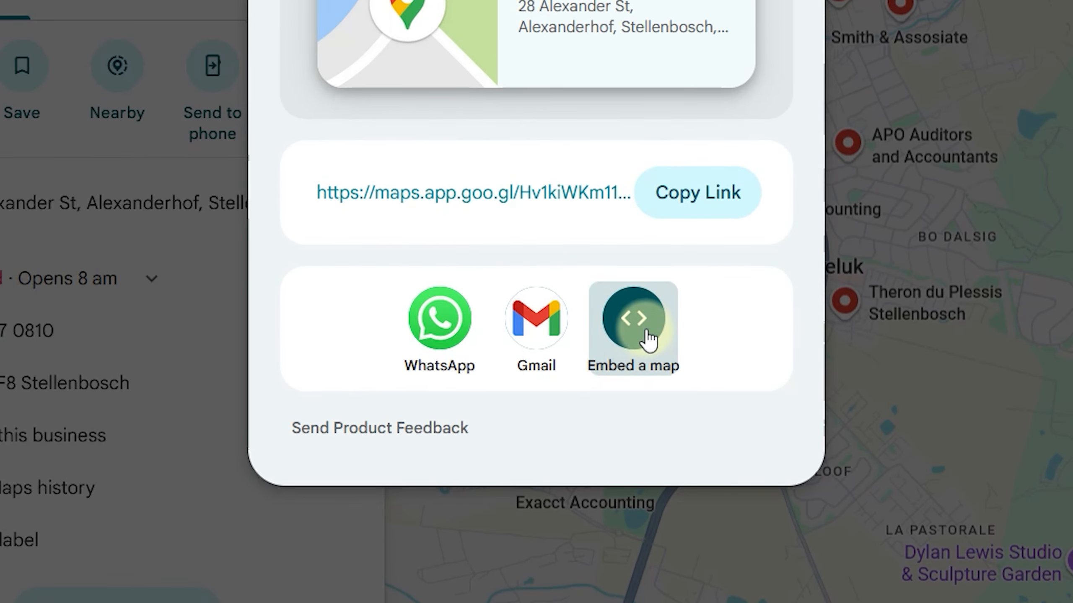
Step: Copy the medium-size map embed HTML for Enduna Accountants
click(635, 323)
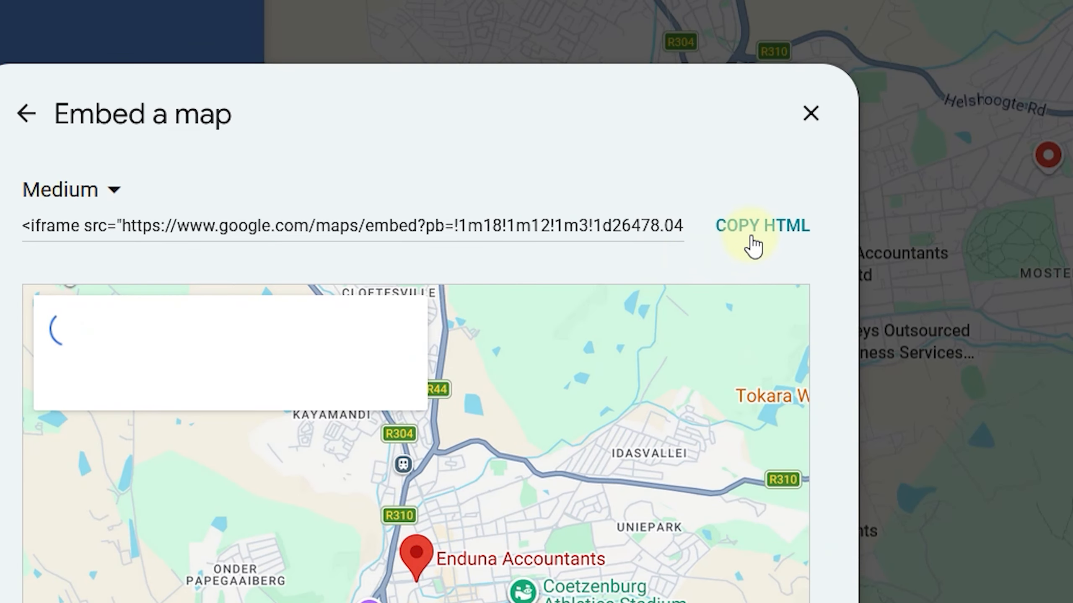
click(753, 236)
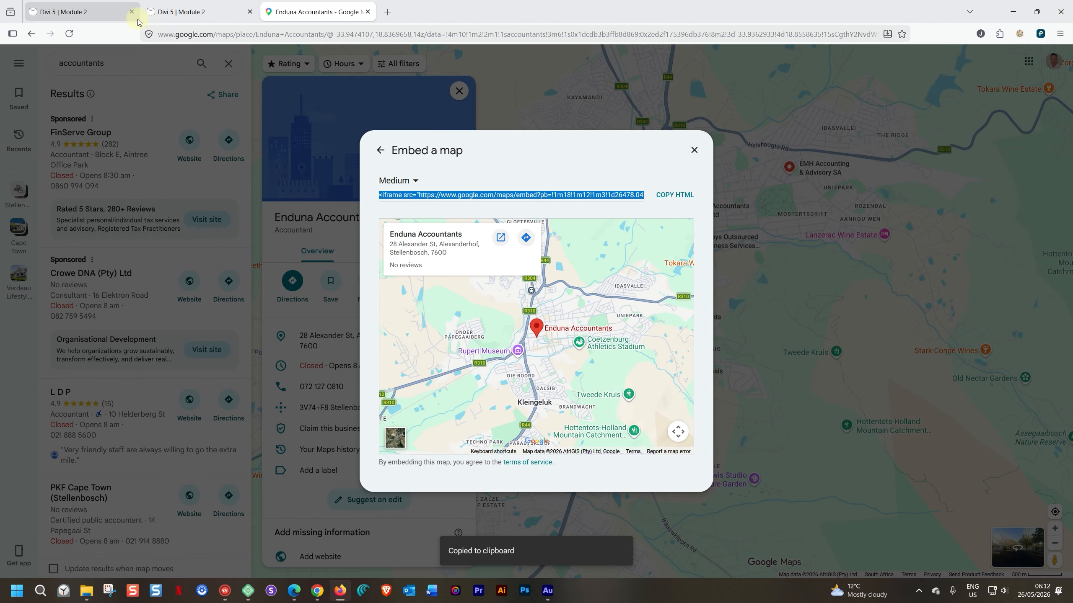
Step: In the Divi builder, insert a Code module in the empty column beside the contact form and paste the Enduna Accountants embed HTML
click(97, 12)
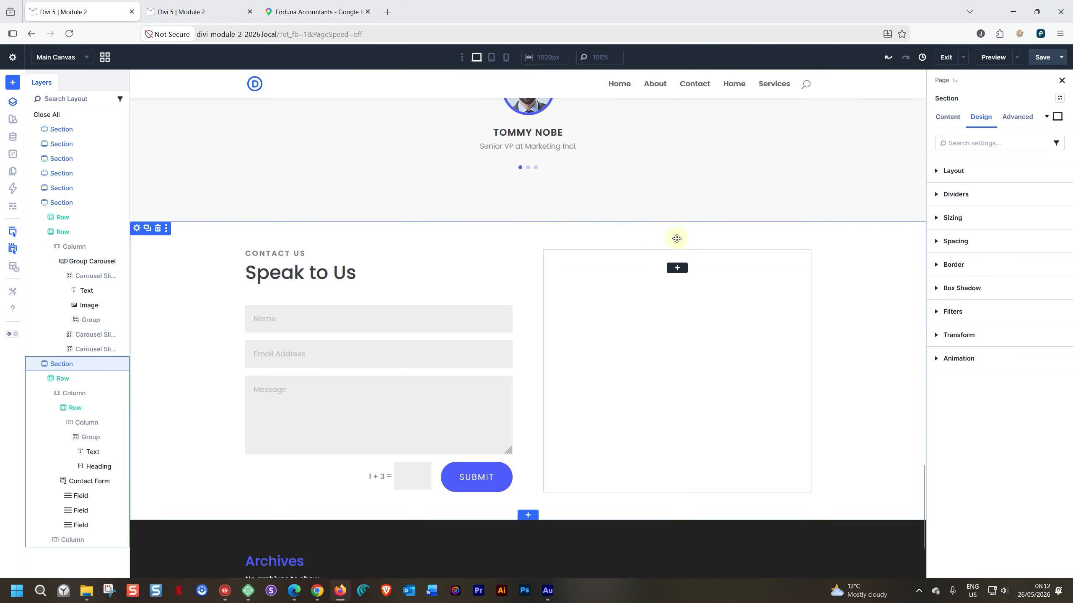
click(677, 270)
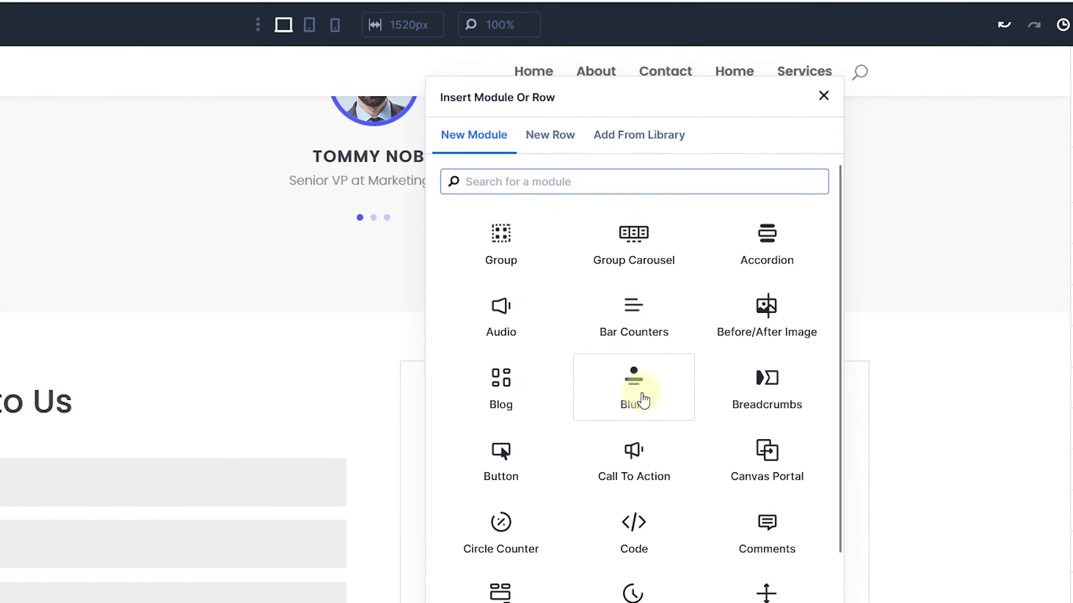
text(code)
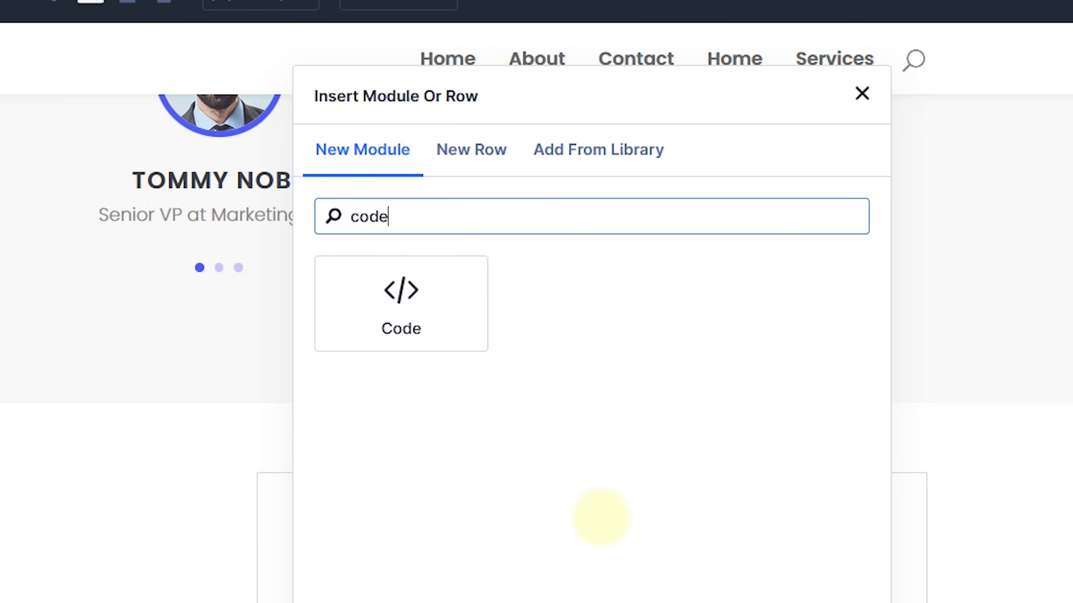
click(424, 303)
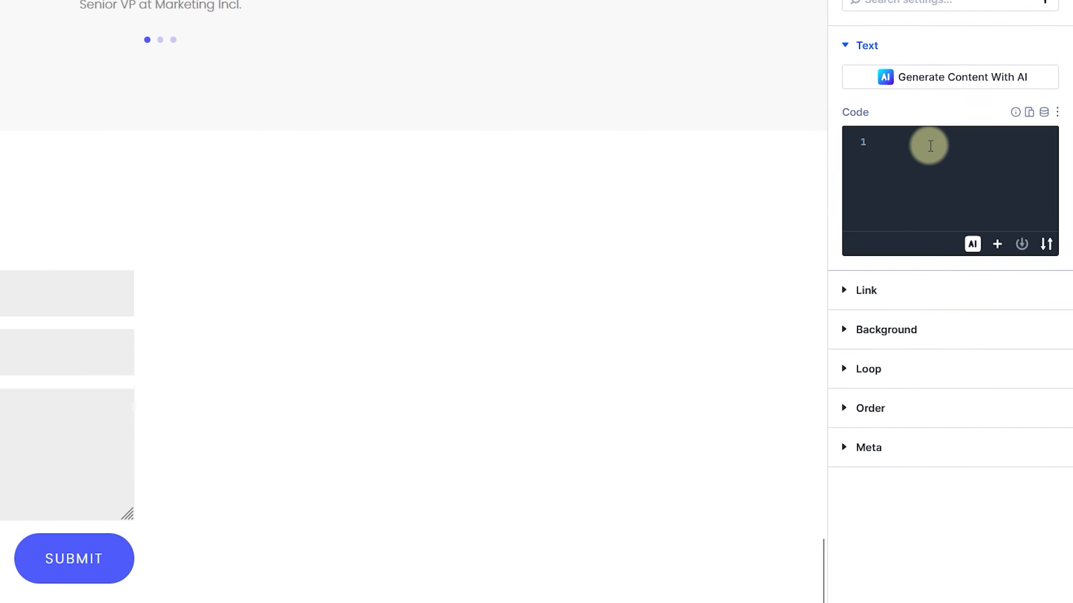
click(986, 245)
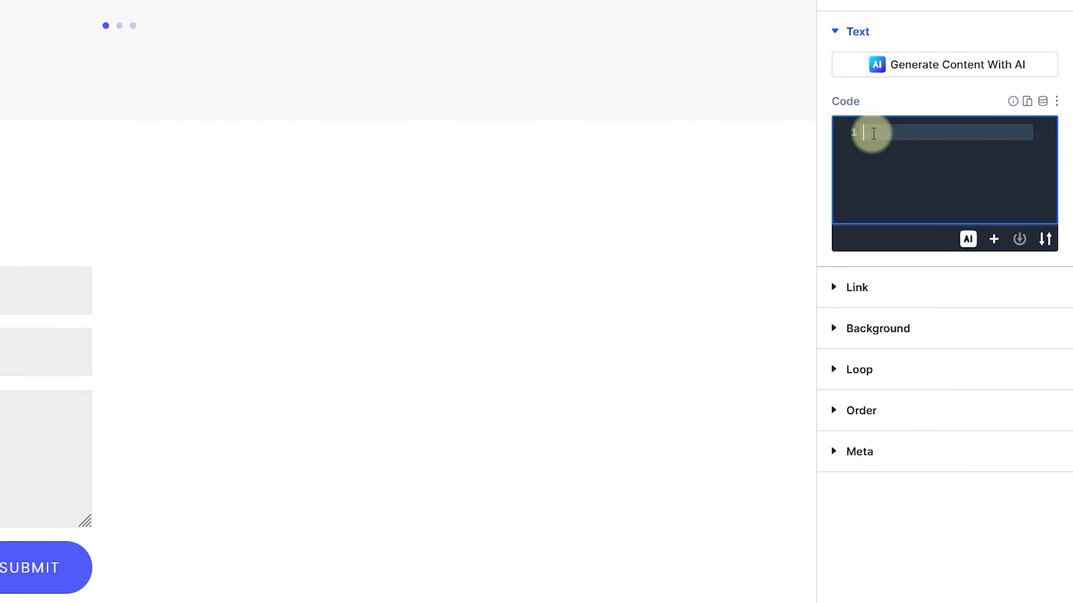
key(ctrl+v)
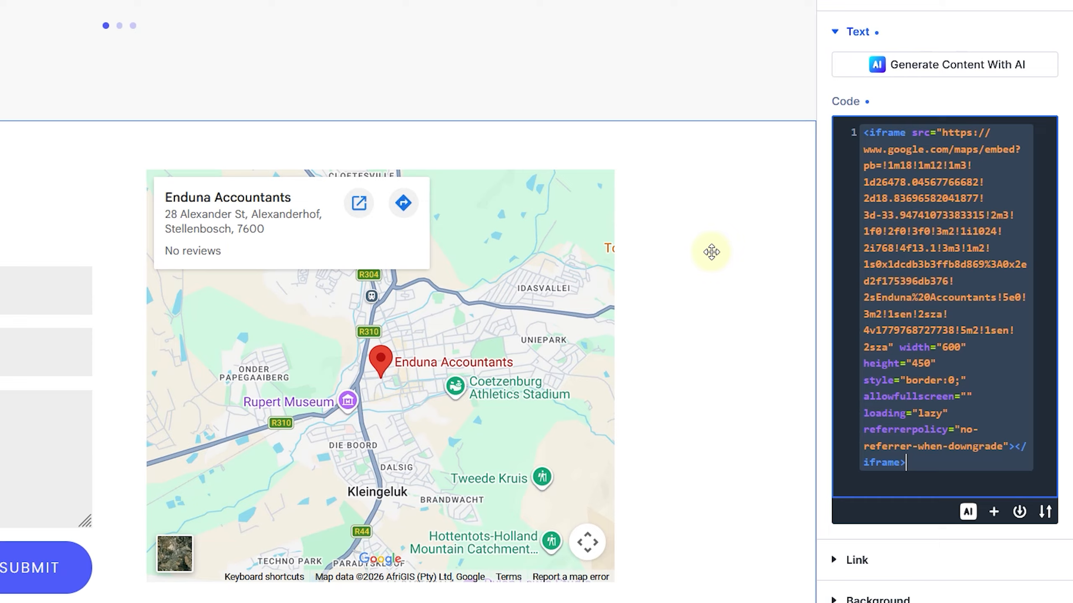
mouse_move(454, 359)
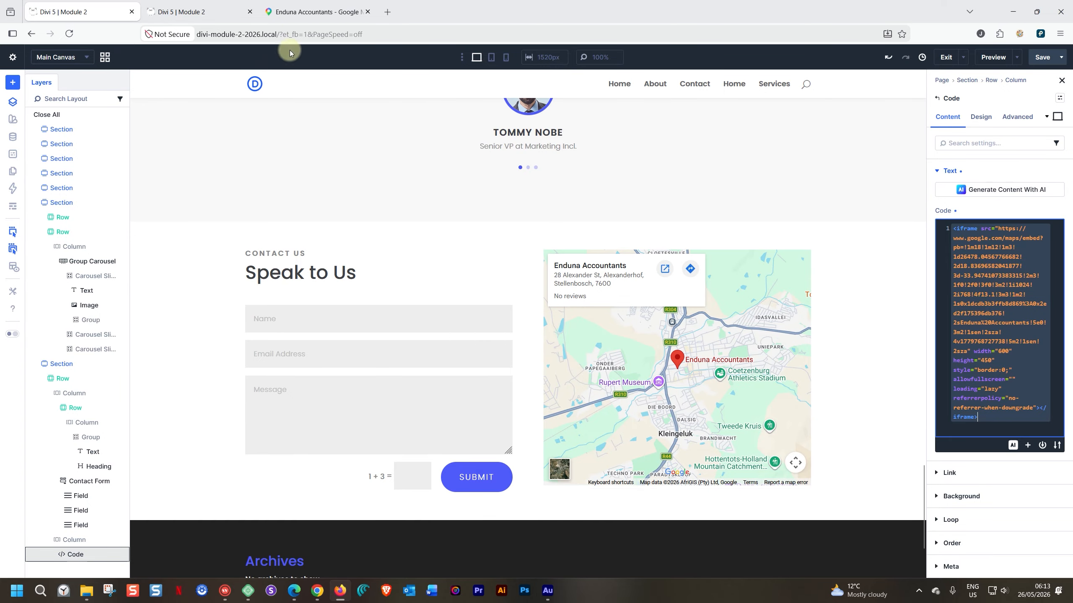
Step: In Google Maps, select Smith & Assosiate on the map and copy its medium-size embed HTML
click(299, 12)
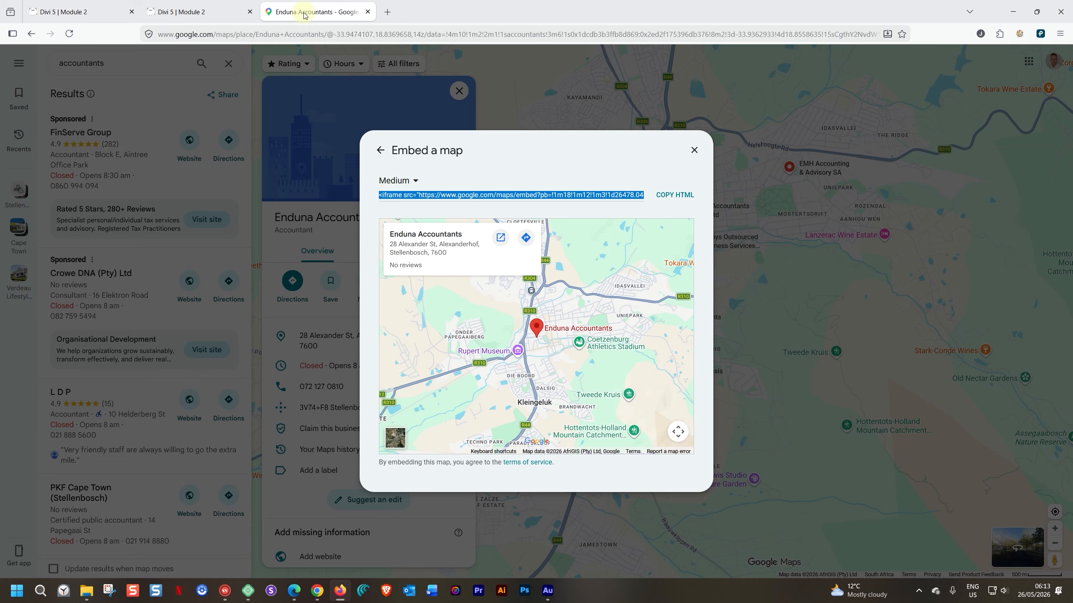
click(692, 155)
scroll(631, 290, up, 5)
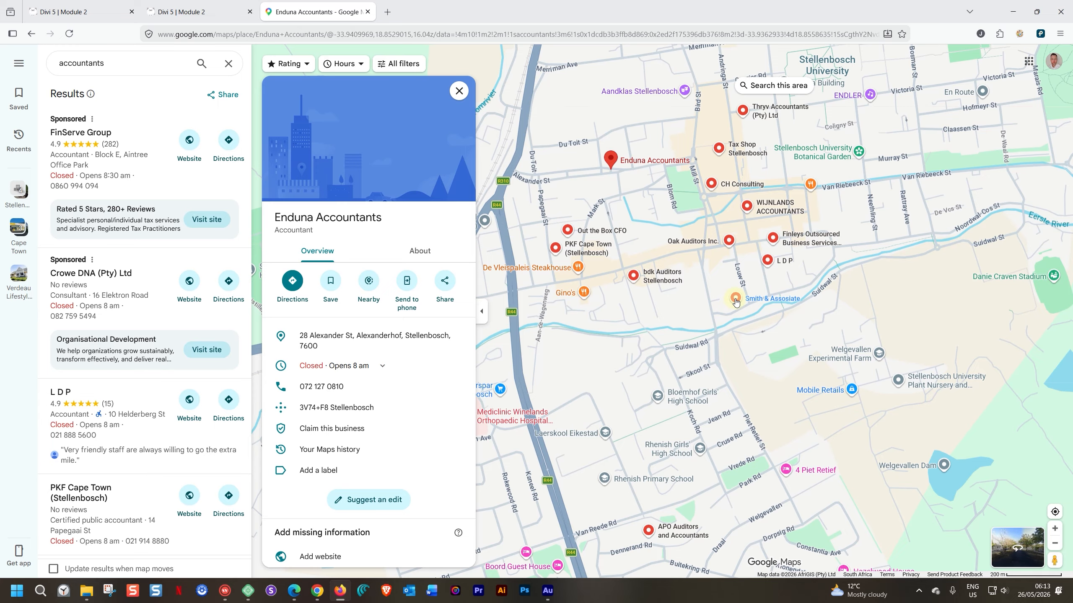
click(735, 301)
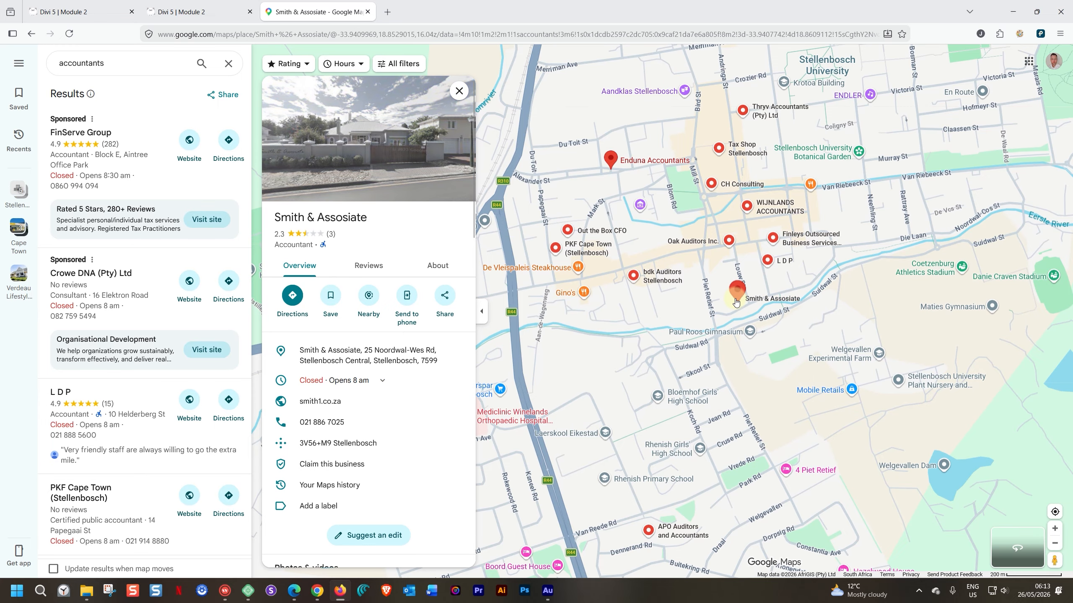
click(442, 304)
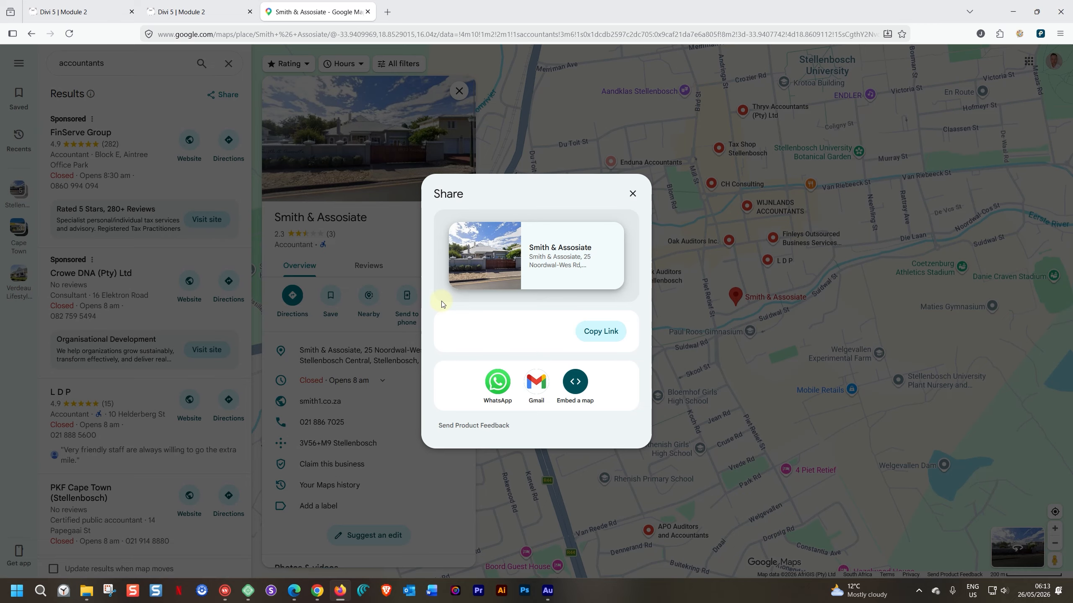
click(577, 385)
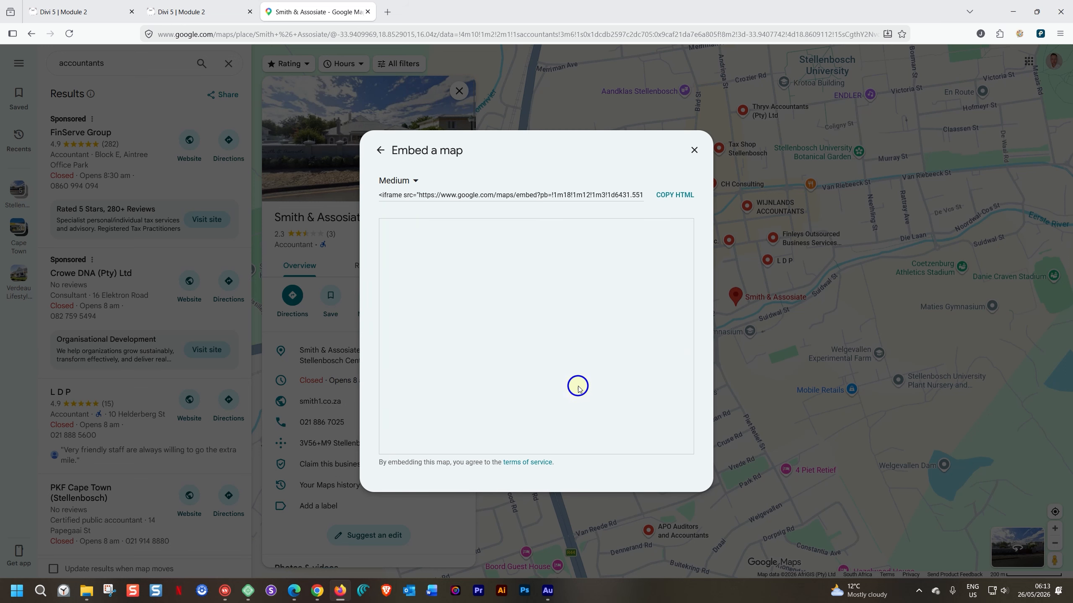
click(677, 193)
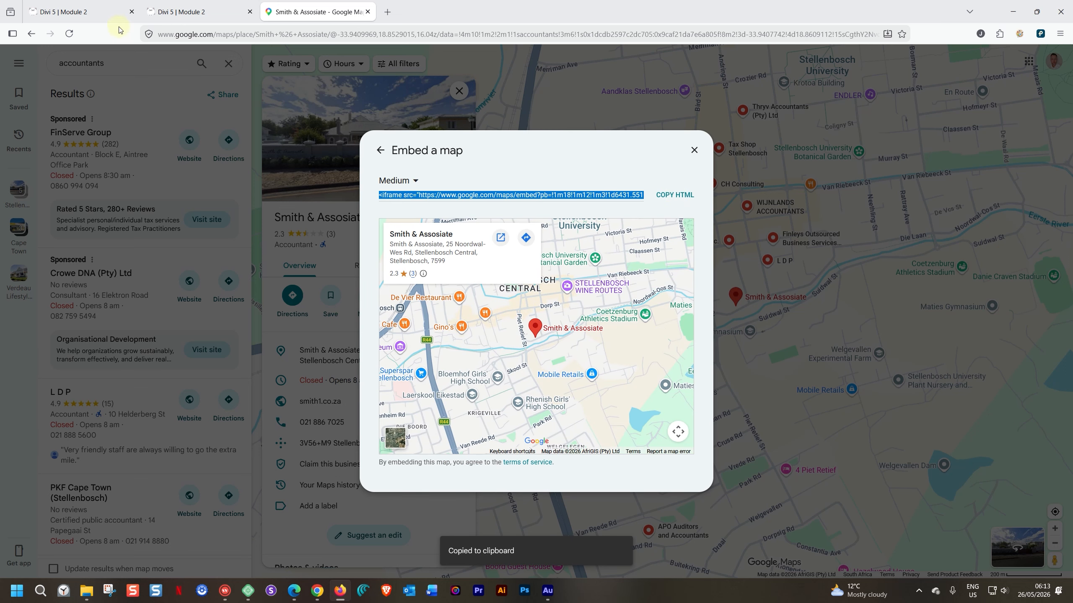
Step: Back in the Divi builder, replace the map's Code module with a new one containing the Smith & Assosiate embed HTML
click(80, 12)
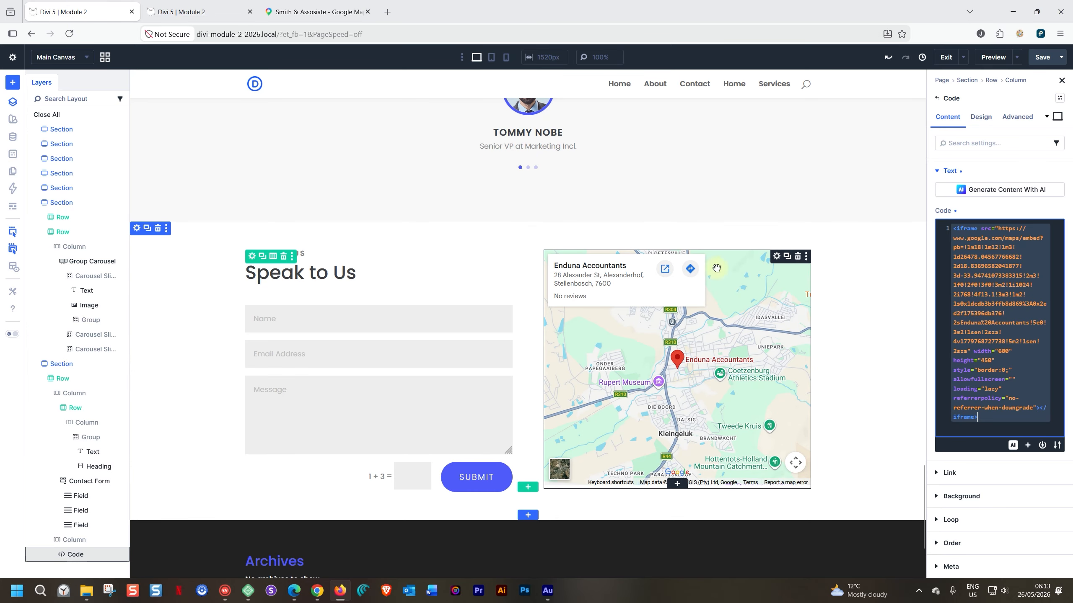
click(798, 256)
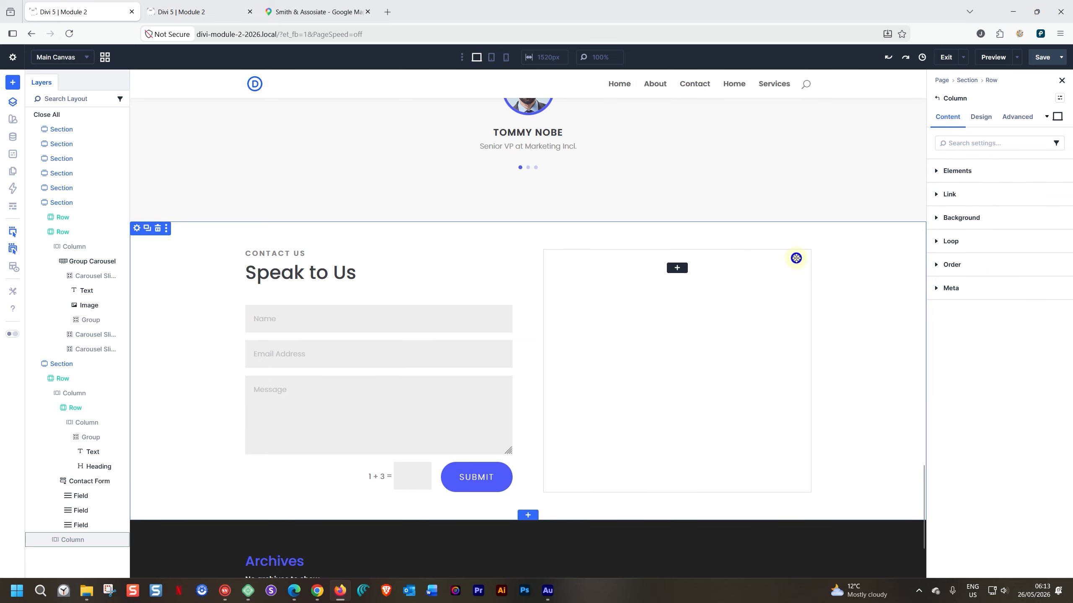
click(676, 269)
text(code)
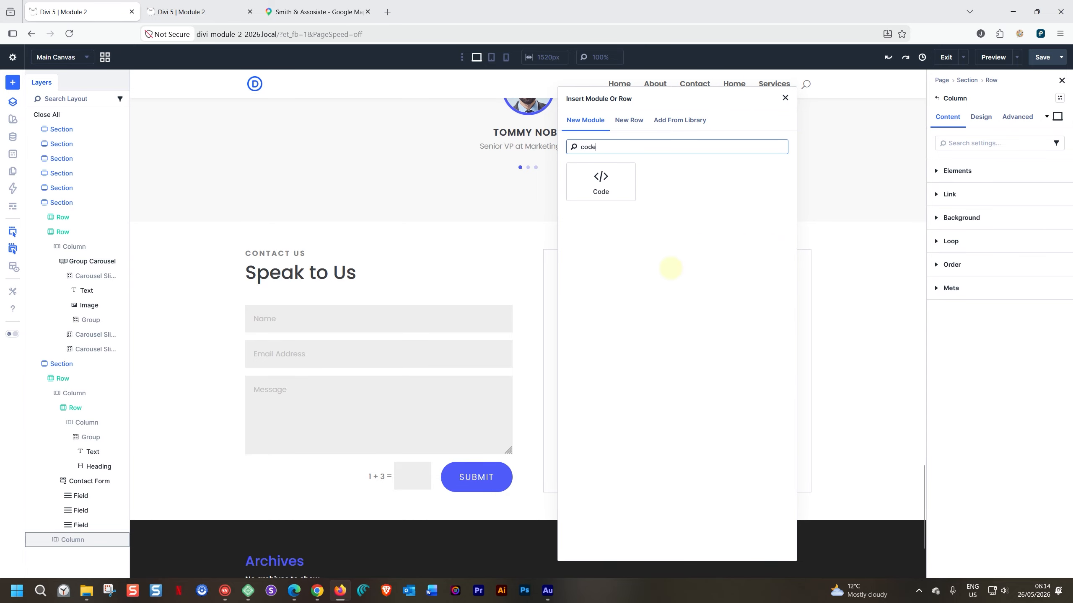
click(614, 181)
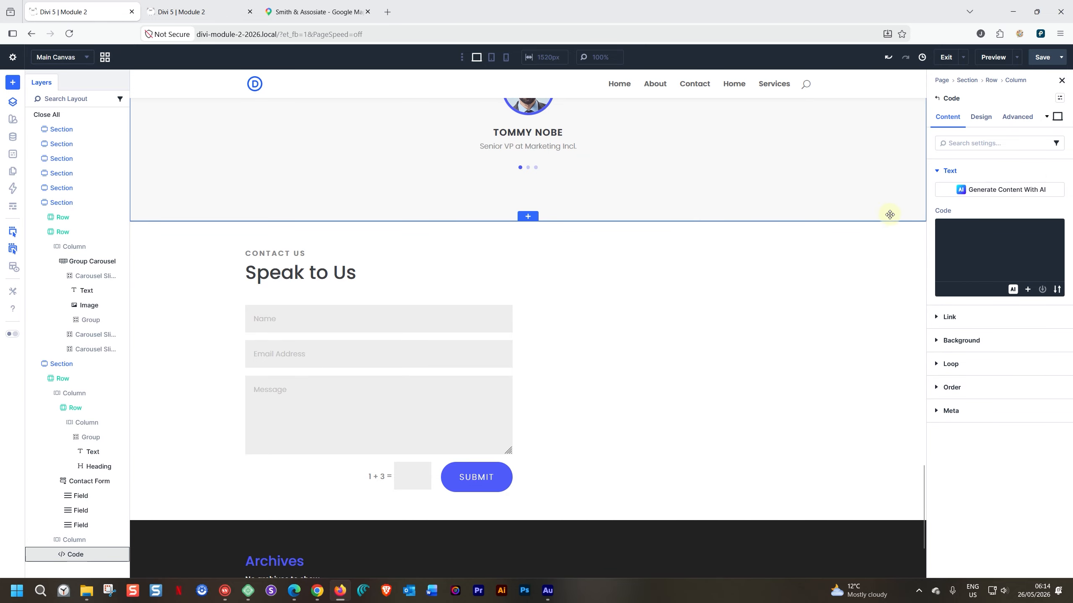
click(964, 227)
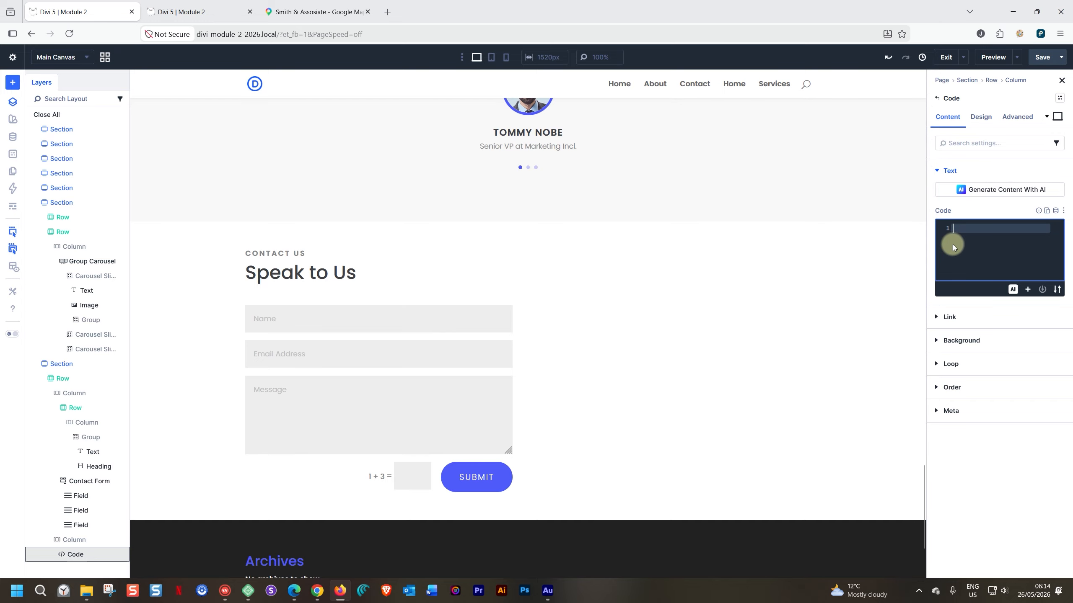
key(ctrl+v)
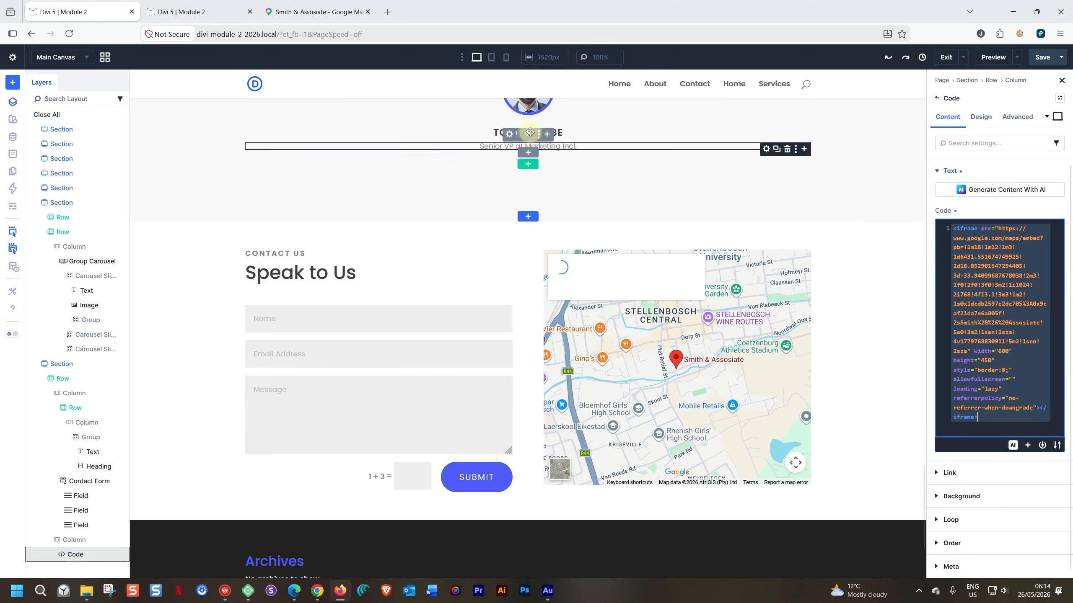
Step: Preview the contact section with its map in tablet and phone views, and return to the desktop view
click(491, 57)
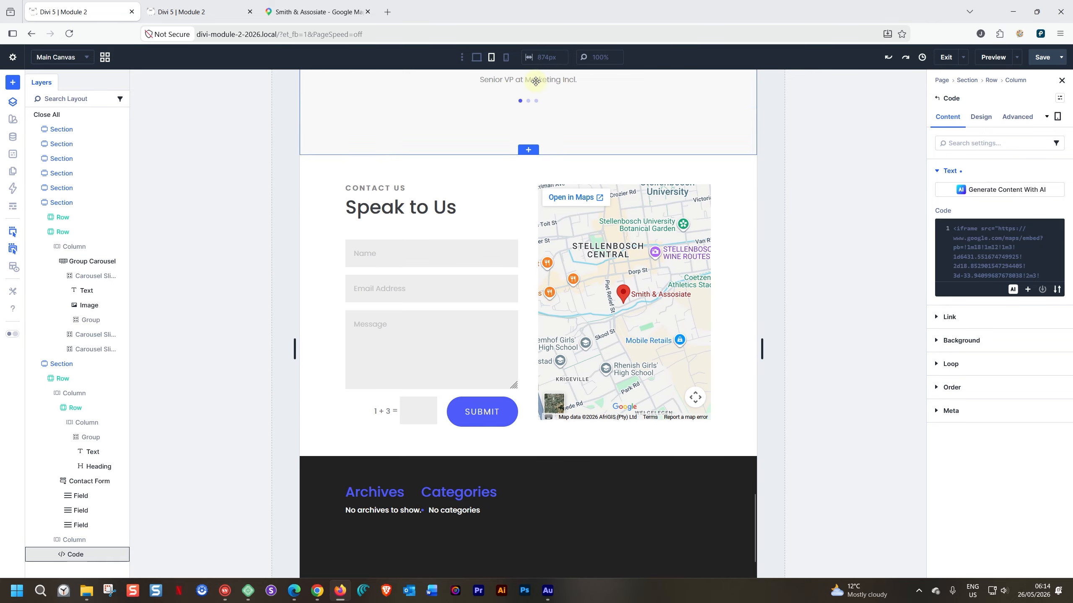
click(506, 58)
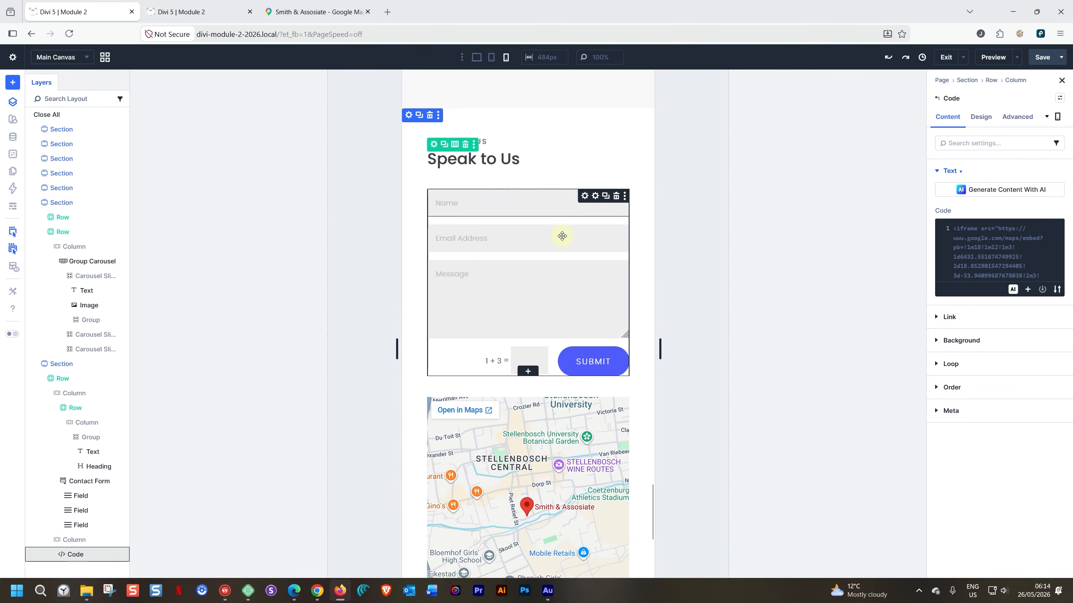
scroll(615, 229, up, 4)
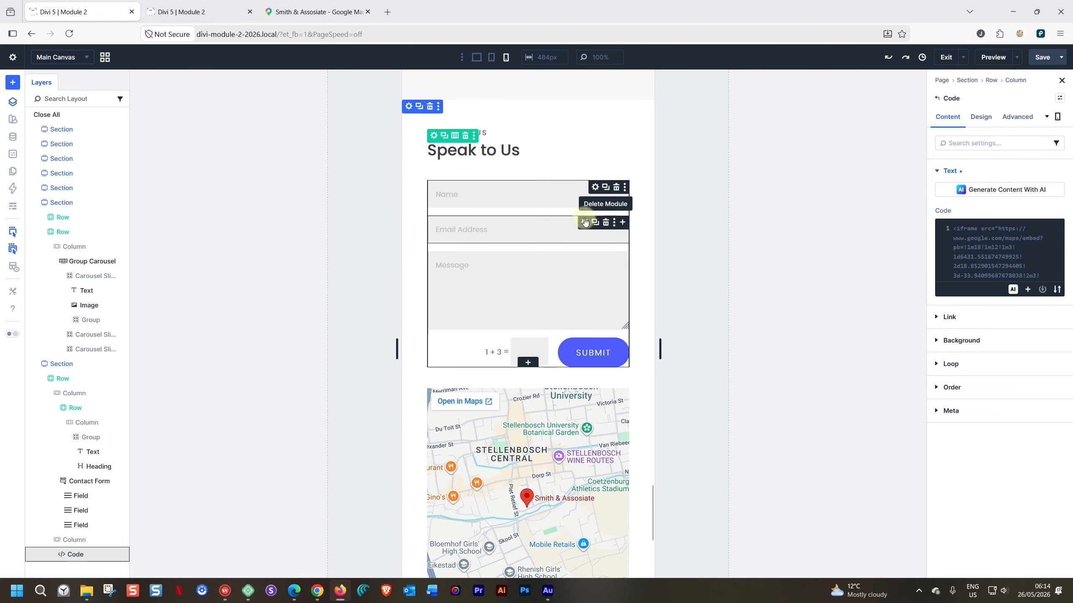
click(477, 57)
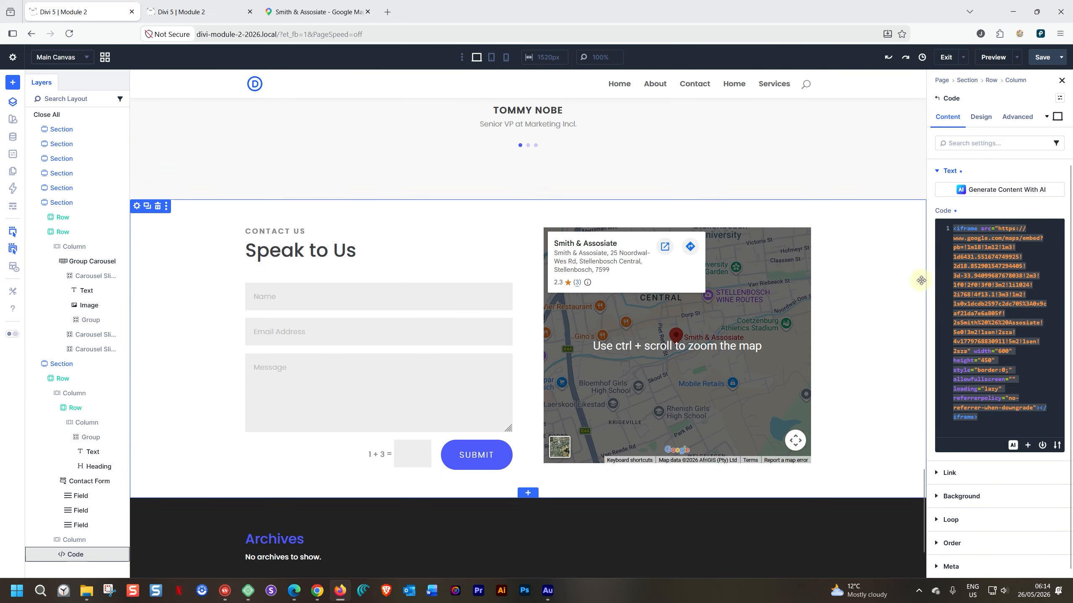
Step: Set the contact section's linked top and bottom padding to 100 px and save the page
click(870, 241)
click(980, 118)
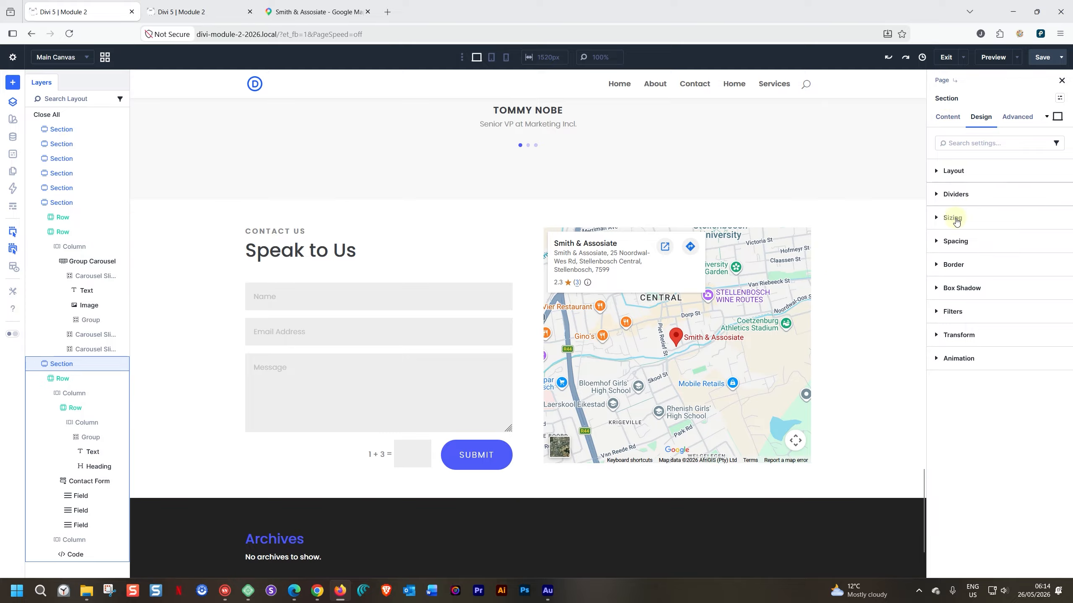
click(937, 241)
click(948, 350)
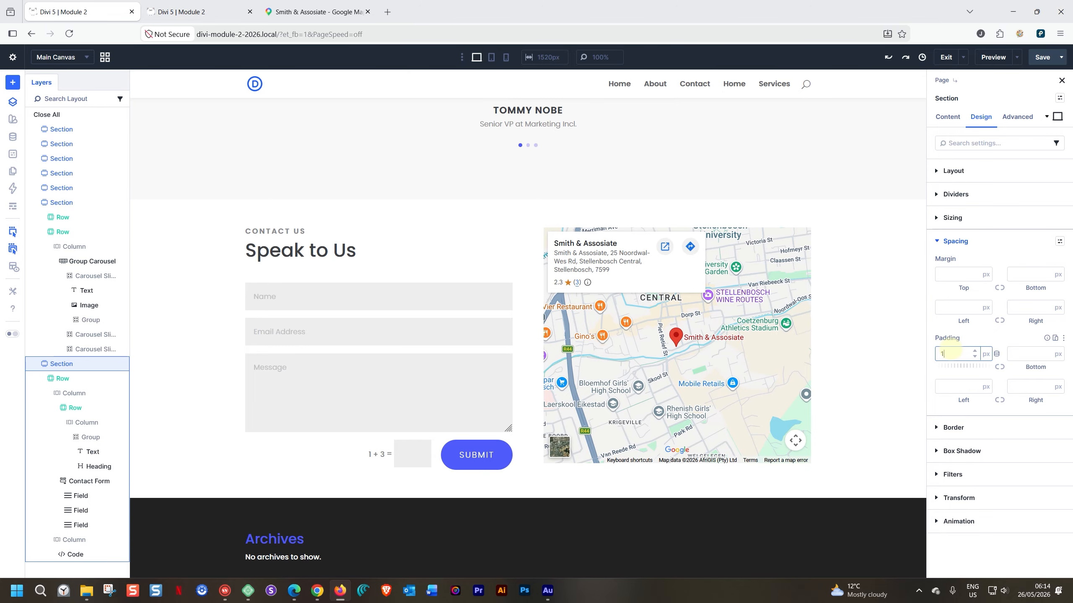
click(1000, 367)
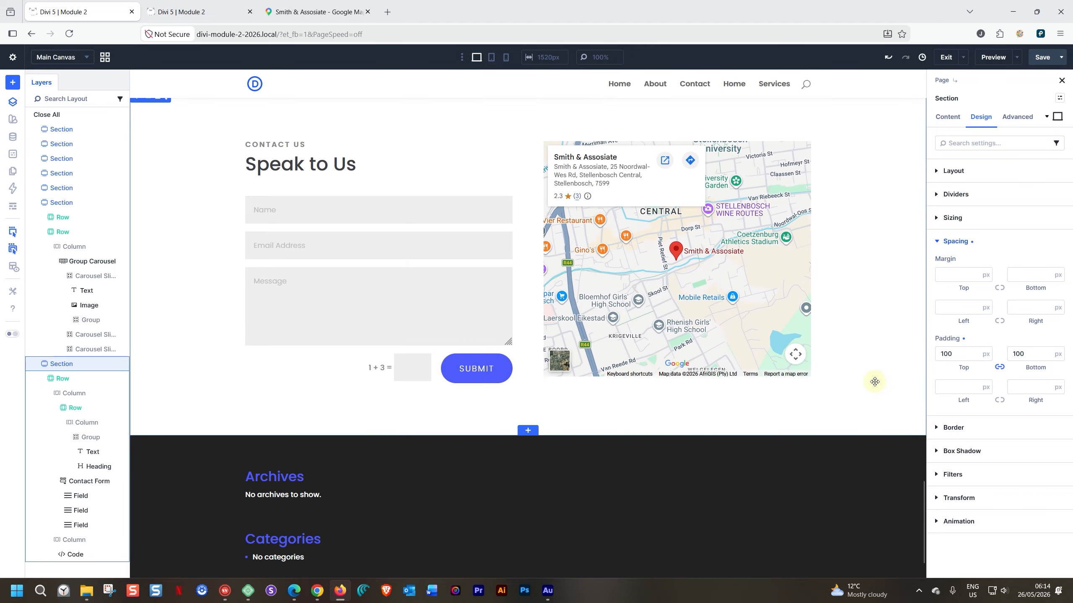
click(1043, 58)
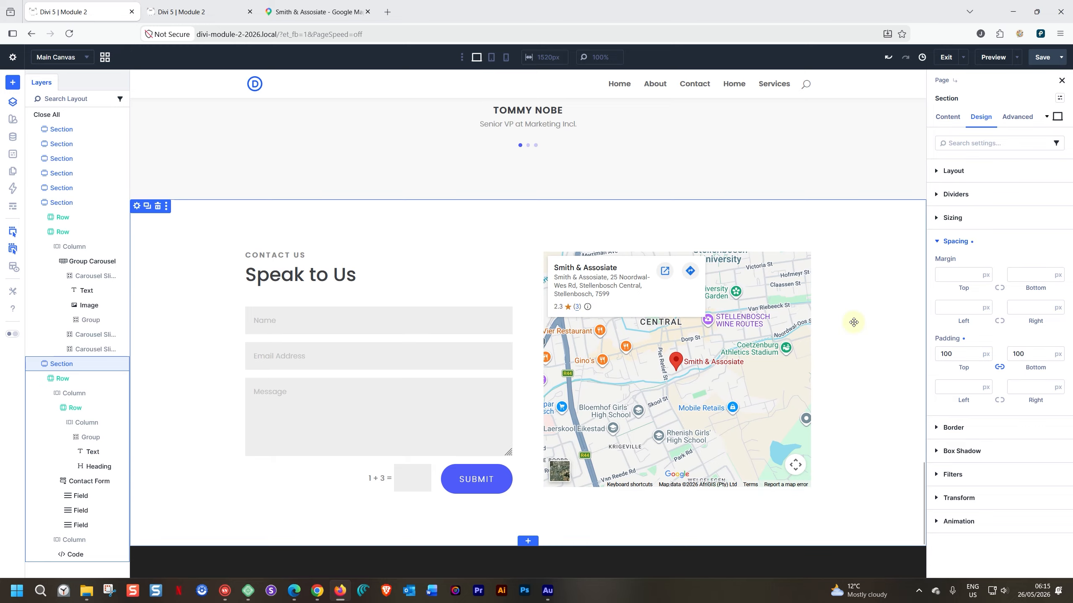
Step: Delete the map's Code module beside the contact form and insert a new empty Code module in its column
click(788, 259)
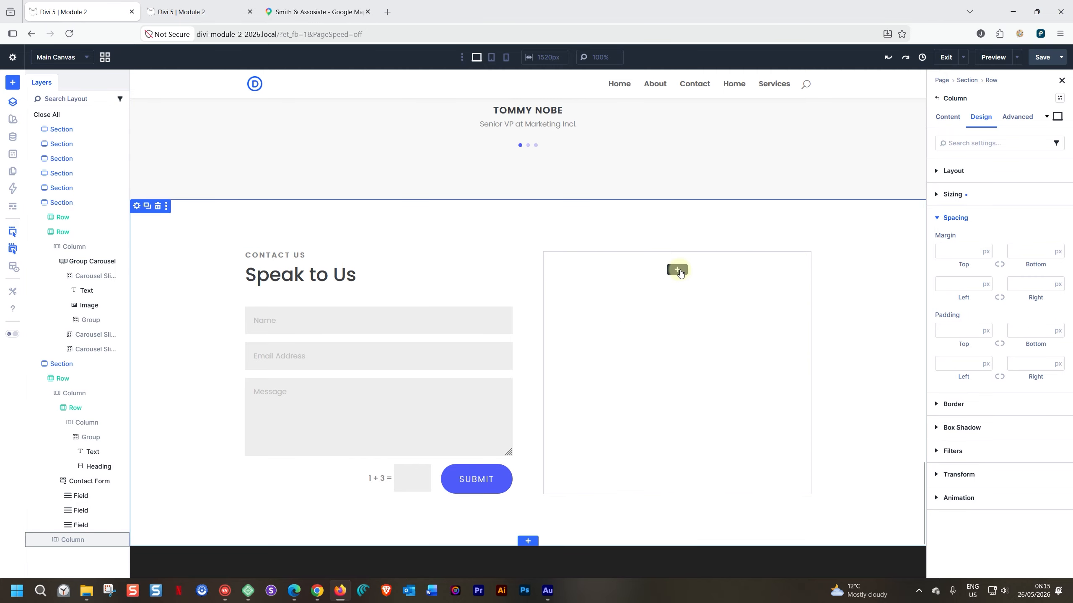
click(677, 270)
text(cod)
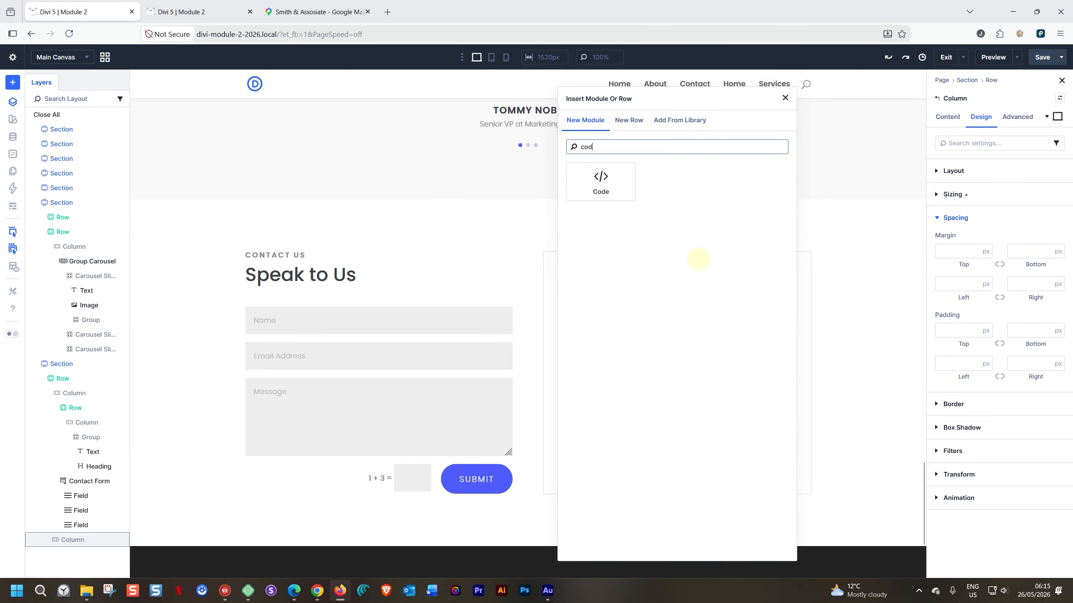
click(578, 180)
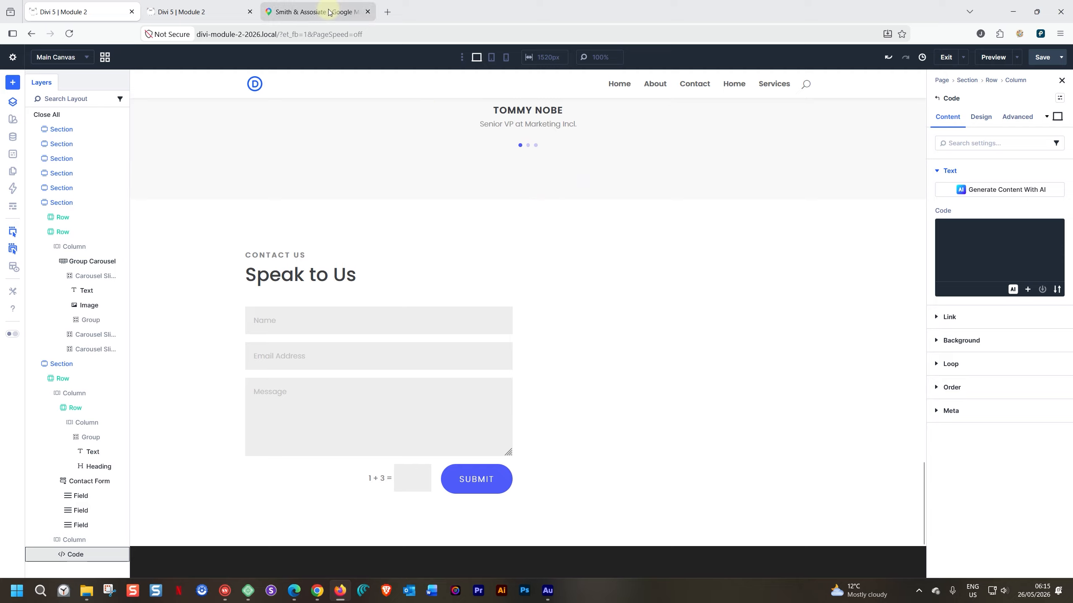
Step: Switch to Google Maps, open the FinServe Group listing, and copy the HTML for embedding its map at medium size
click(329, 12)
click(694, 151)
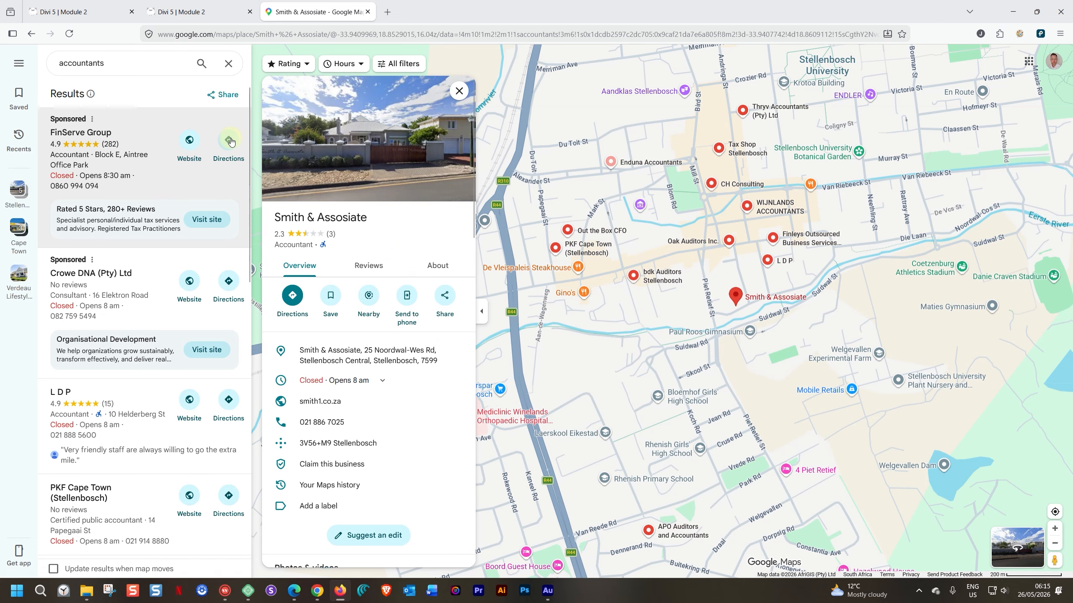
click(112, 134)
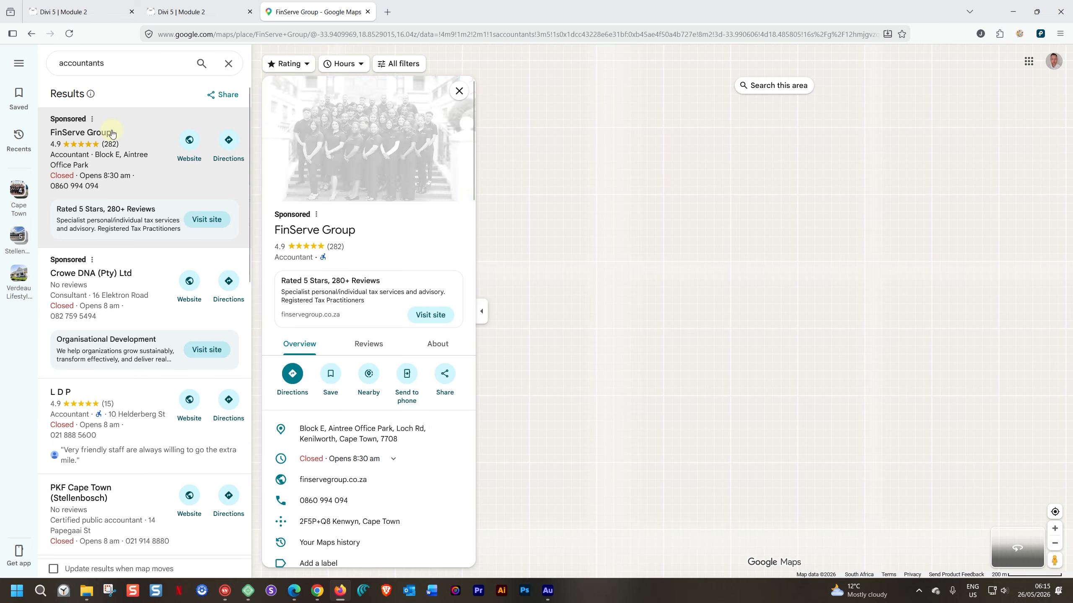
click(445, 373)
click(586, 376)
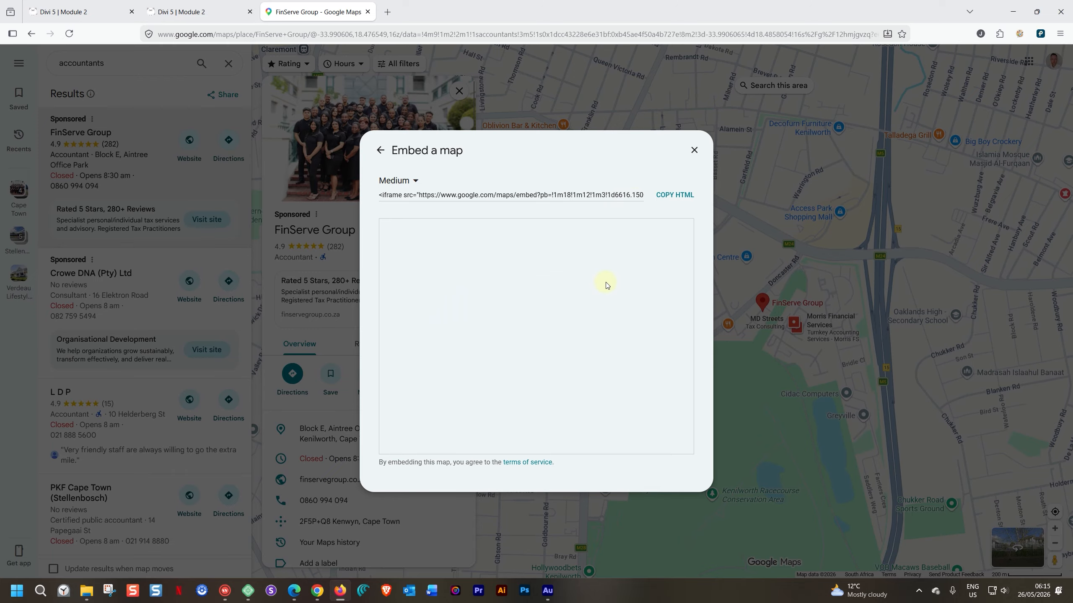
click(661, 195)
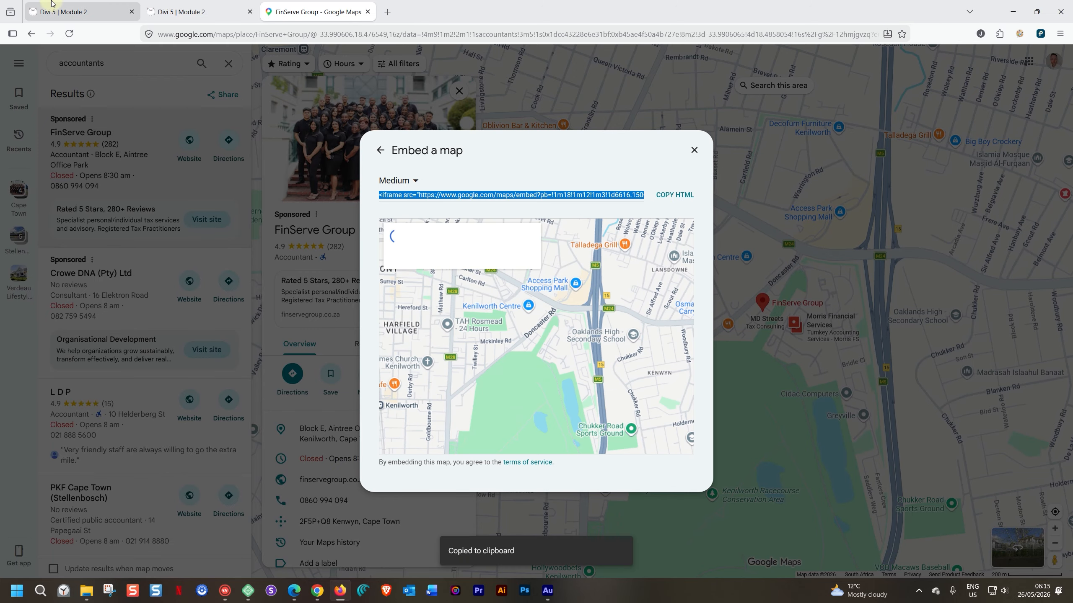
Step: Back in the Divi builder, paste the FinServe Group embed HTML into the empty Code module and save the page
click(63, 11)
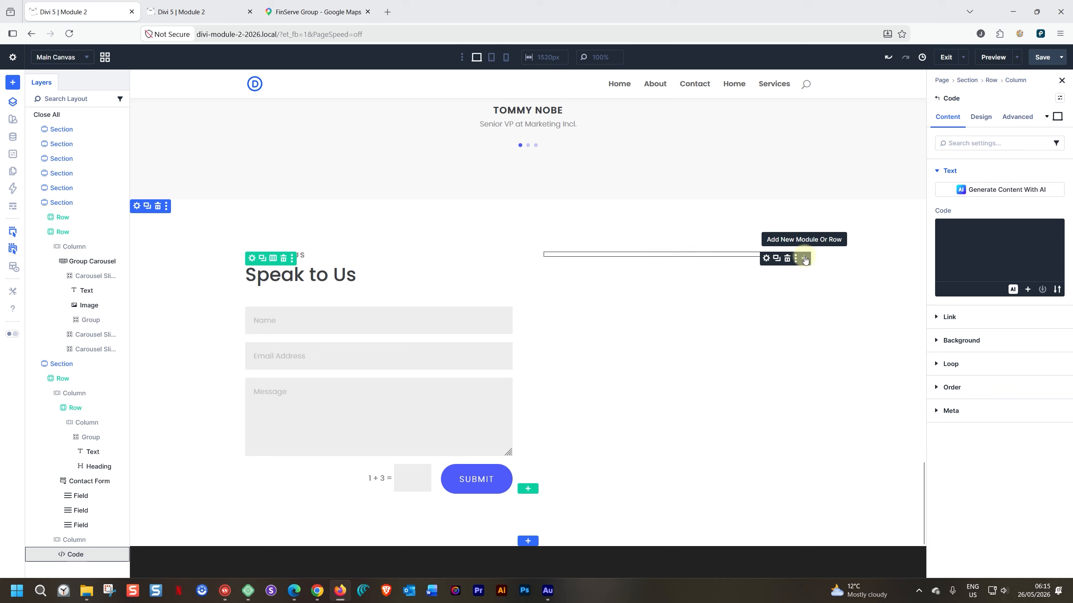
click(959, 229)
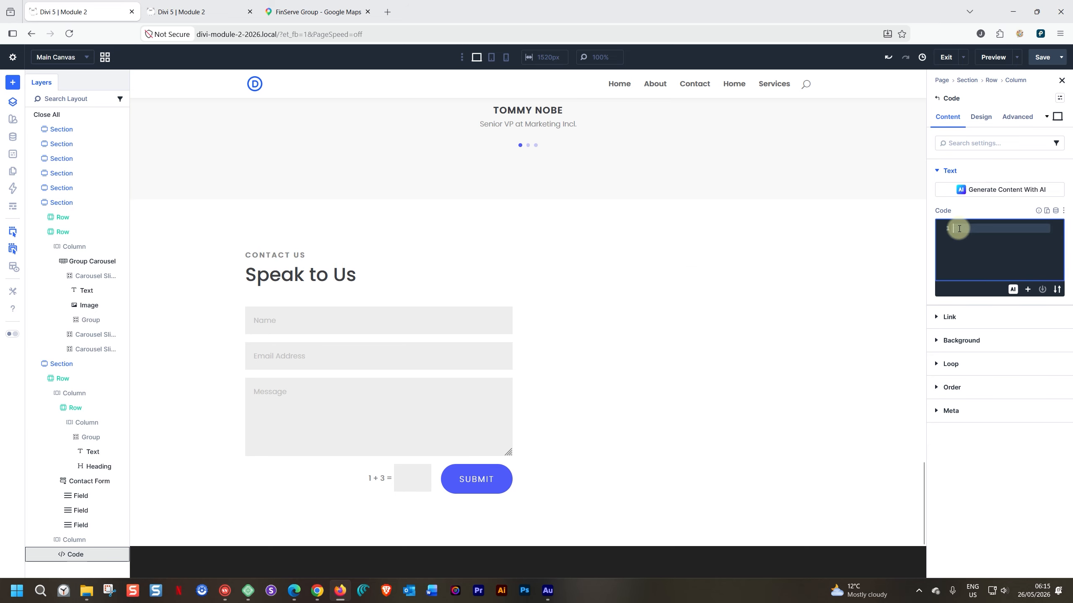
key(ctrl+v)
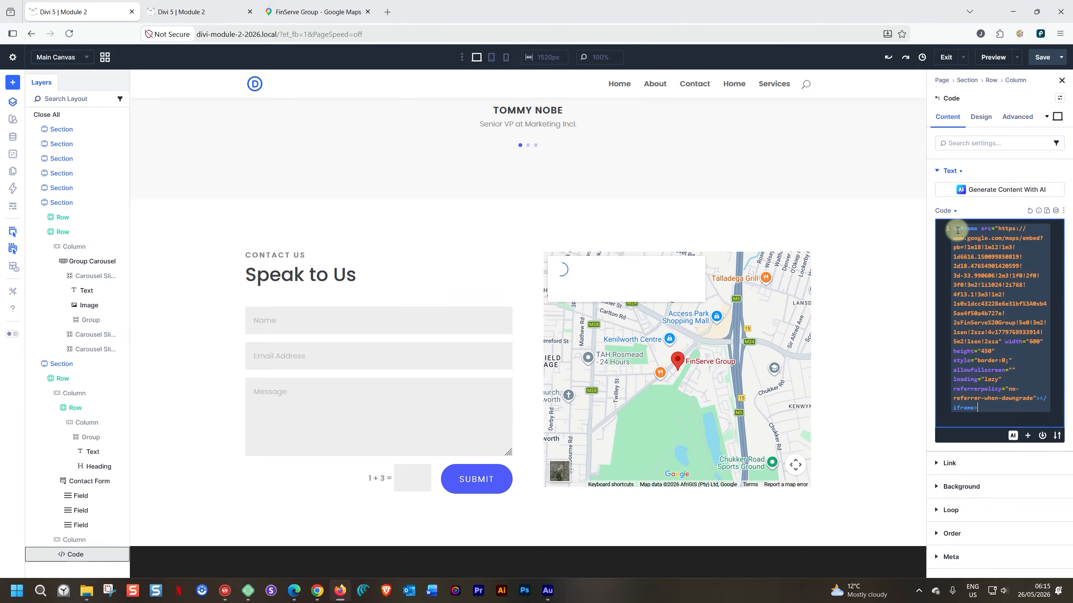
click(862, 282)
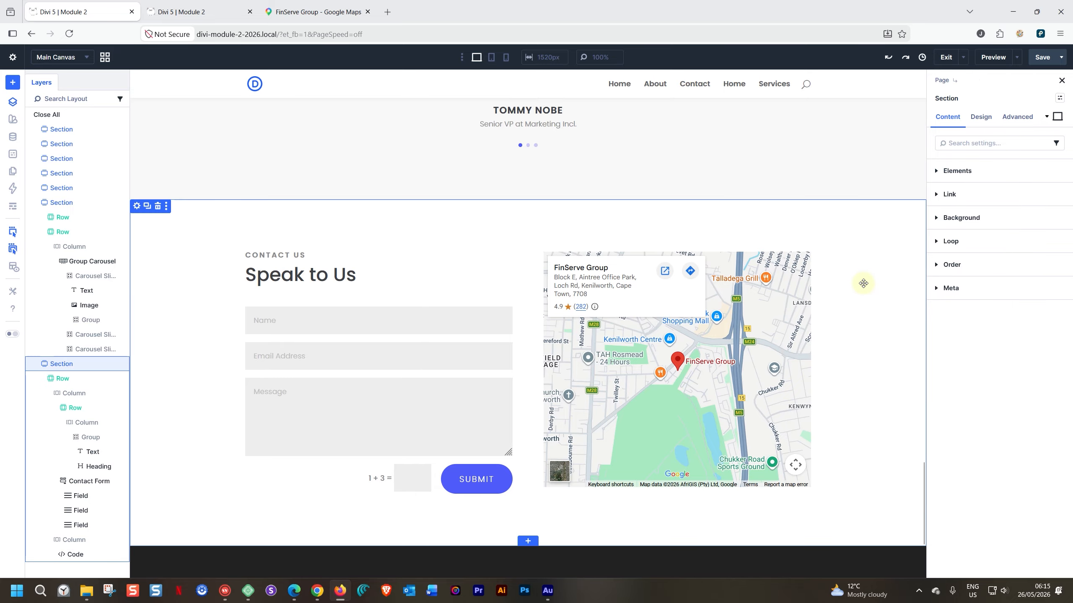
scroll(855, 335, down, 3)
scroll(855, 335, up, 1)
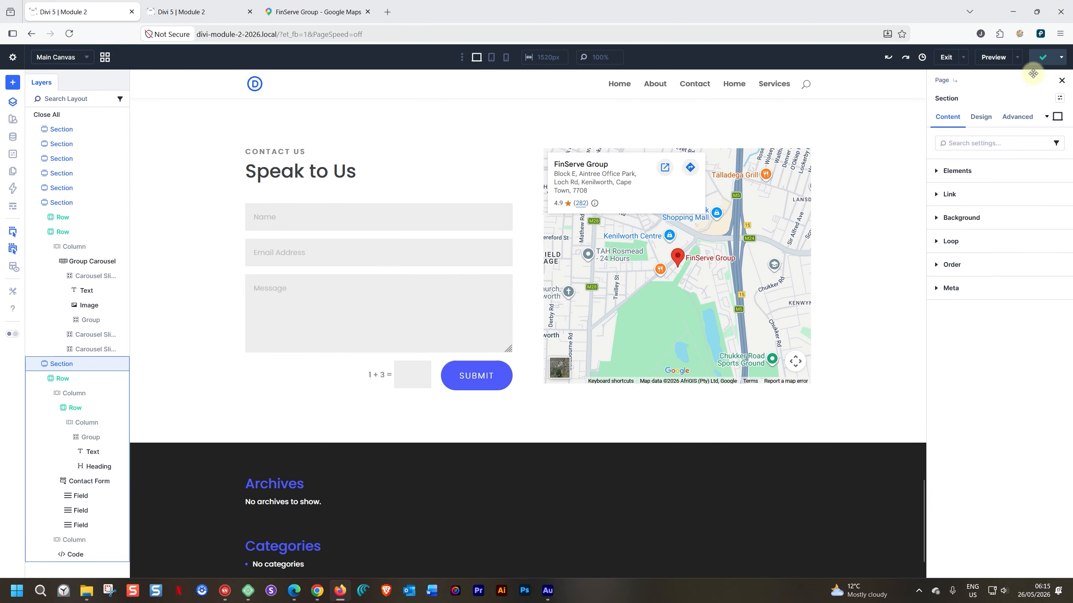
Step: Reload the multi-device preview page and examine how the contact form and embedded map are laid out on phone, tablet and desktop
click(211, 11)
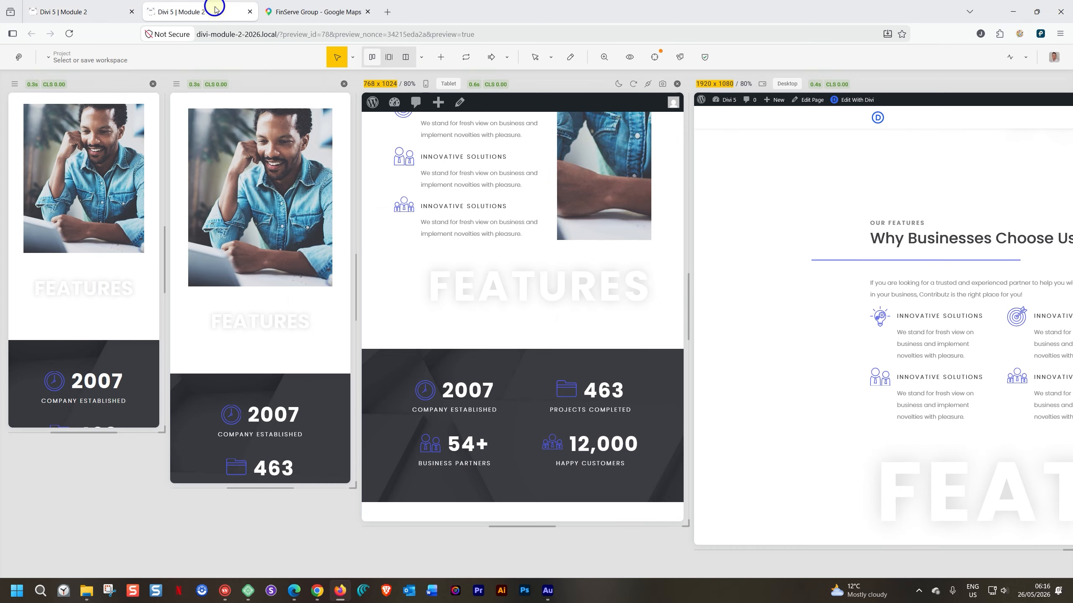
click(70, 33)
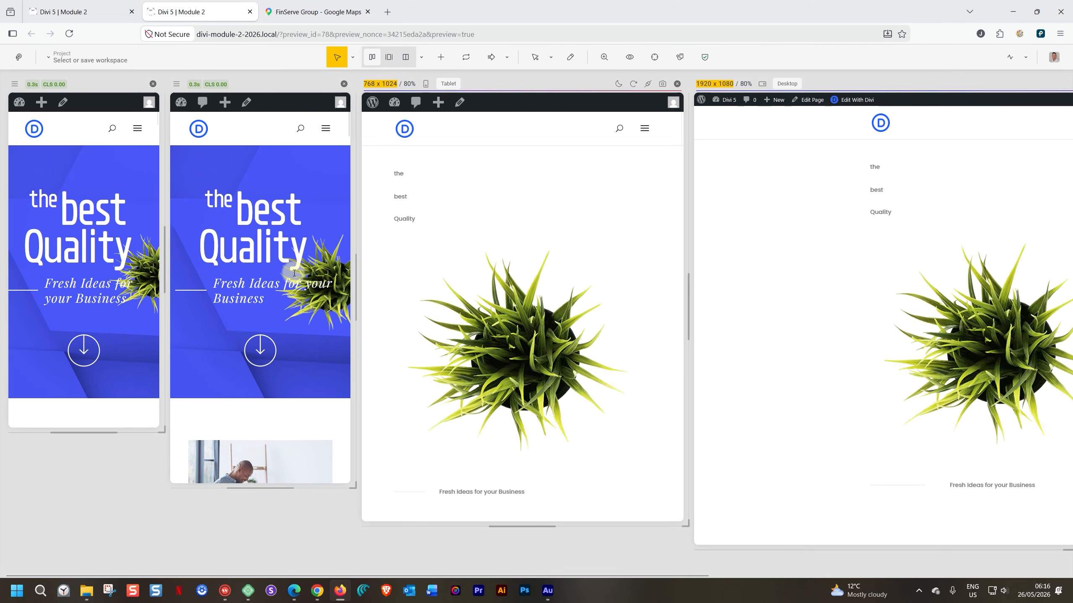
scroll(294, 273, down, 15)
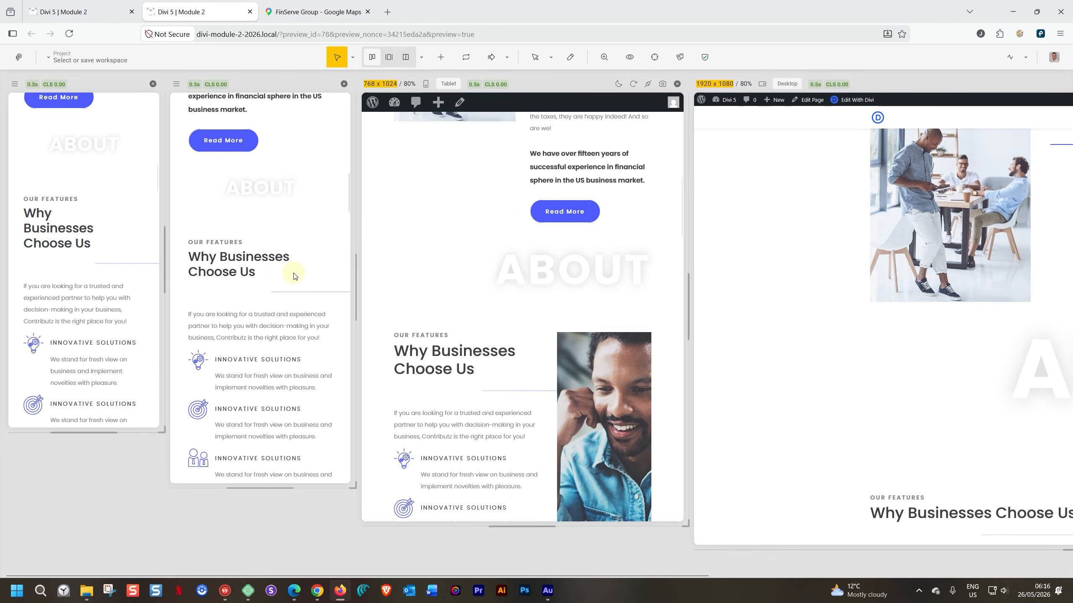
scroll(293, 273, down, 15)
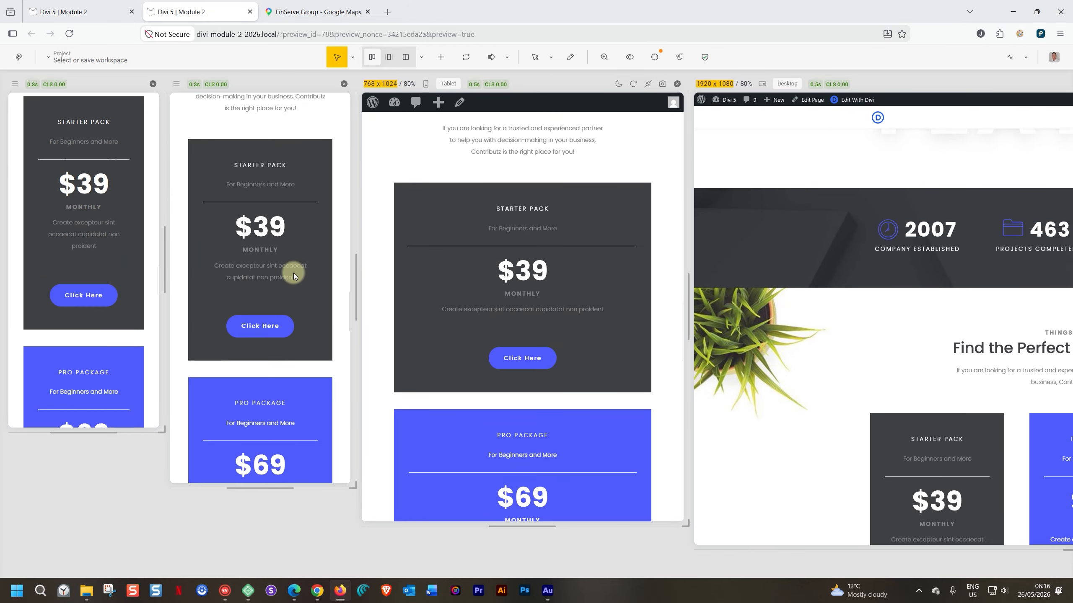
scroll(293, 274, down, 5)
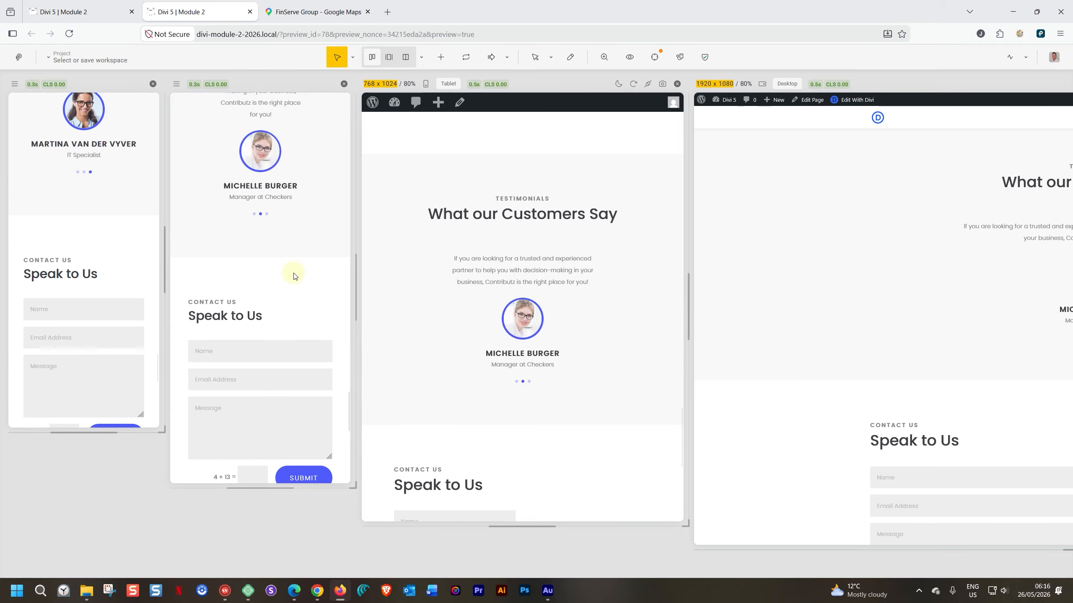
scroll(293, 276, down, 8)
scroll(294, 275, up, 10)
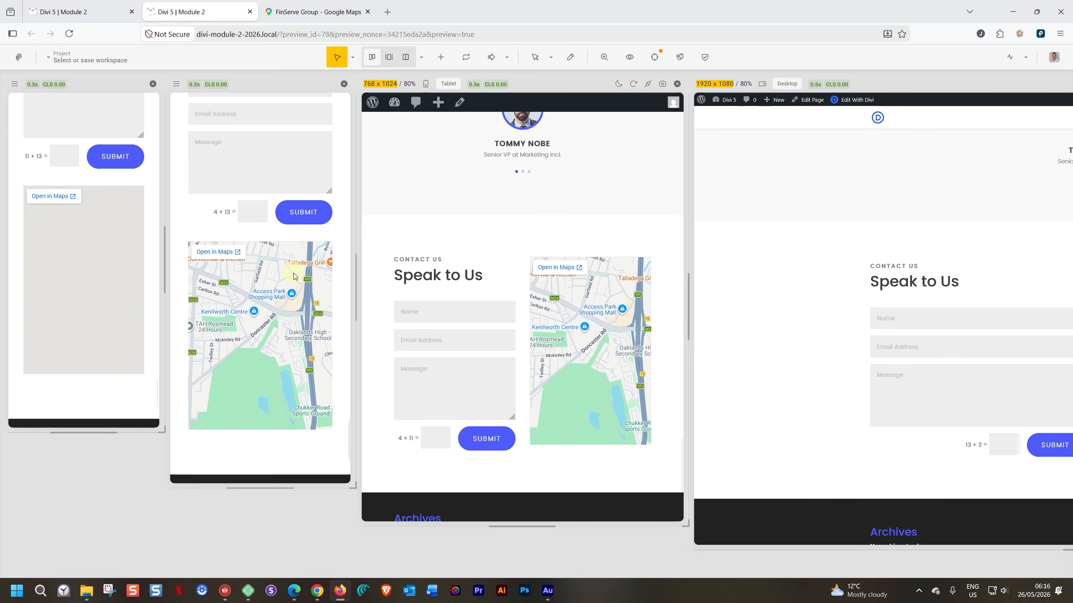
scroll(293, 273, up, 10)
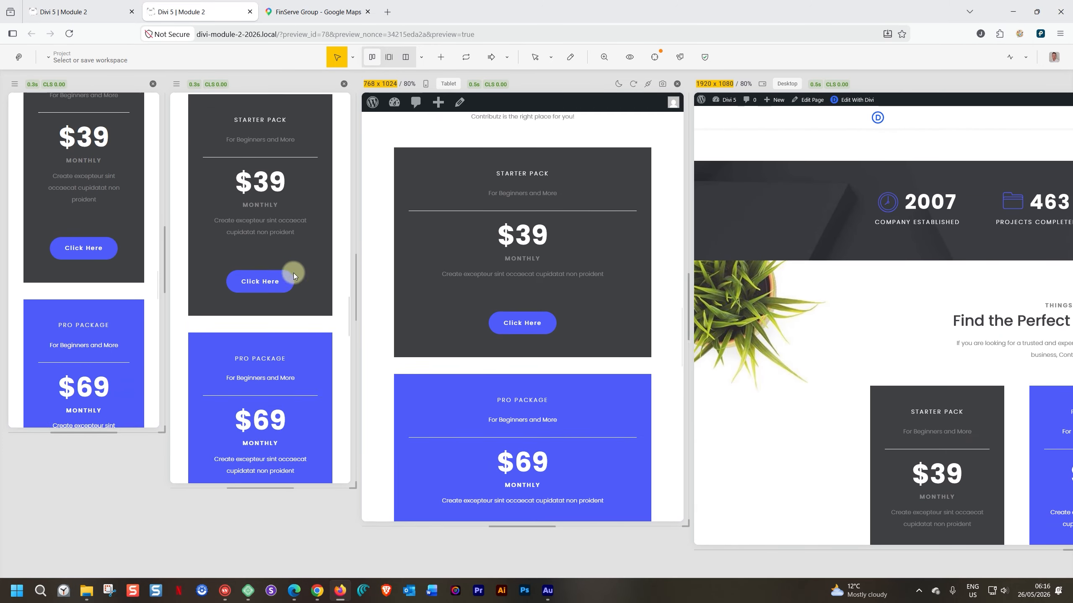
scroll(293, 273, up, 10)
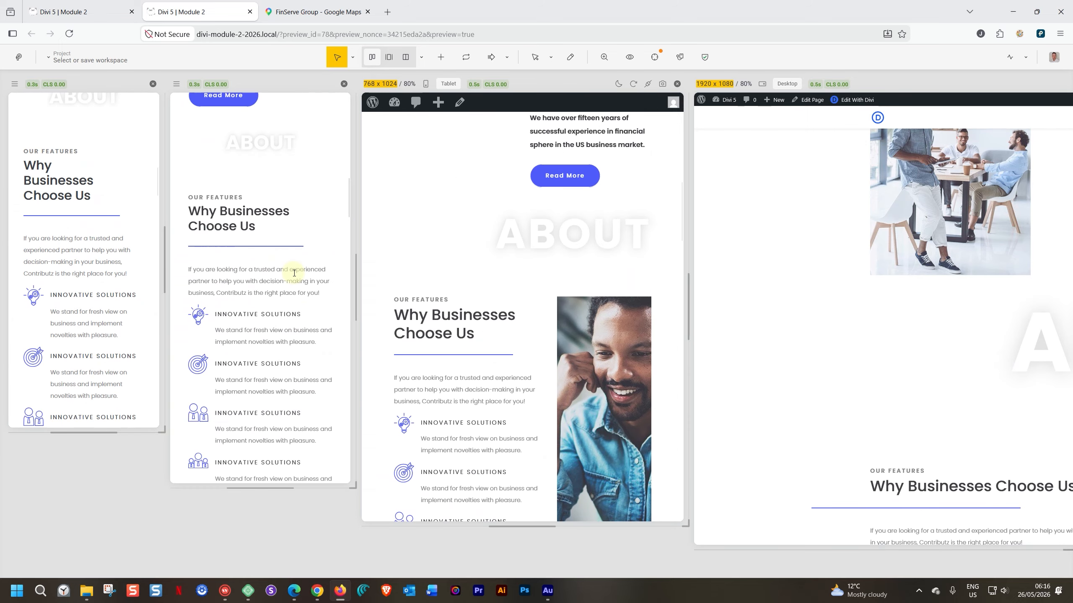